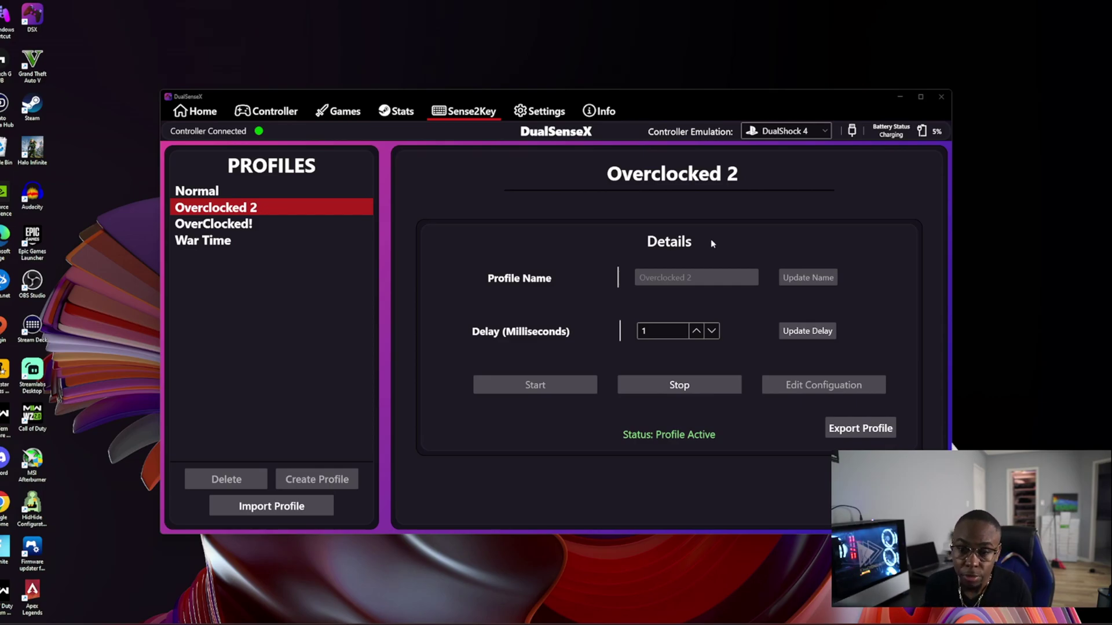
Go to the Sense2Key page and stop the active Overclocked 2 profile.
{"action": "left_click", "coordinate": [197, 112]}
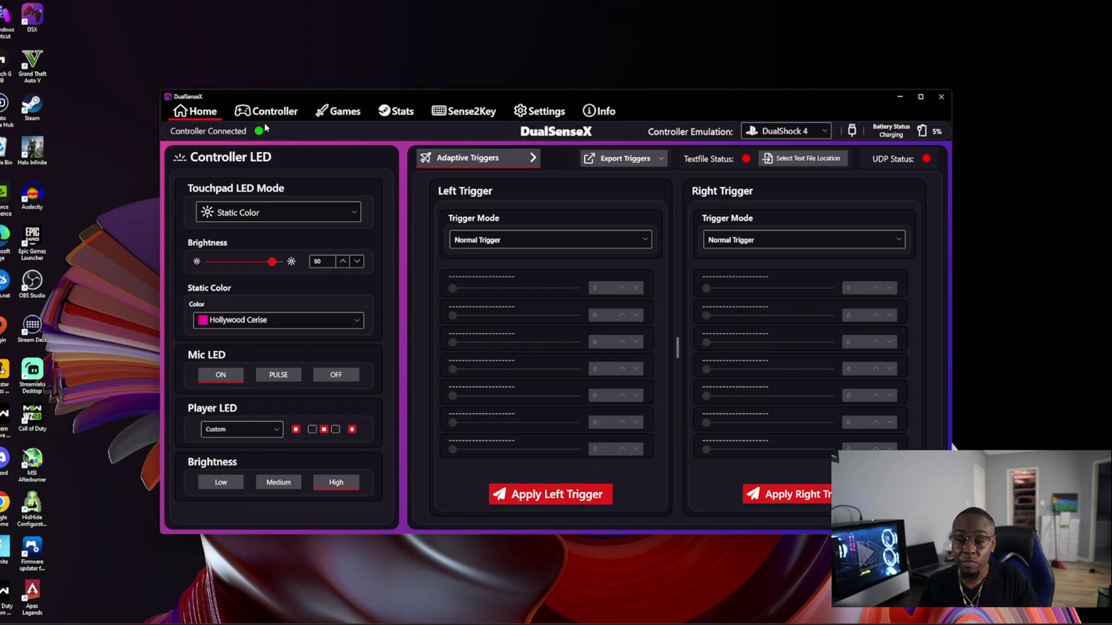
{"action": "left_click", "coordinate": [465, 114]}
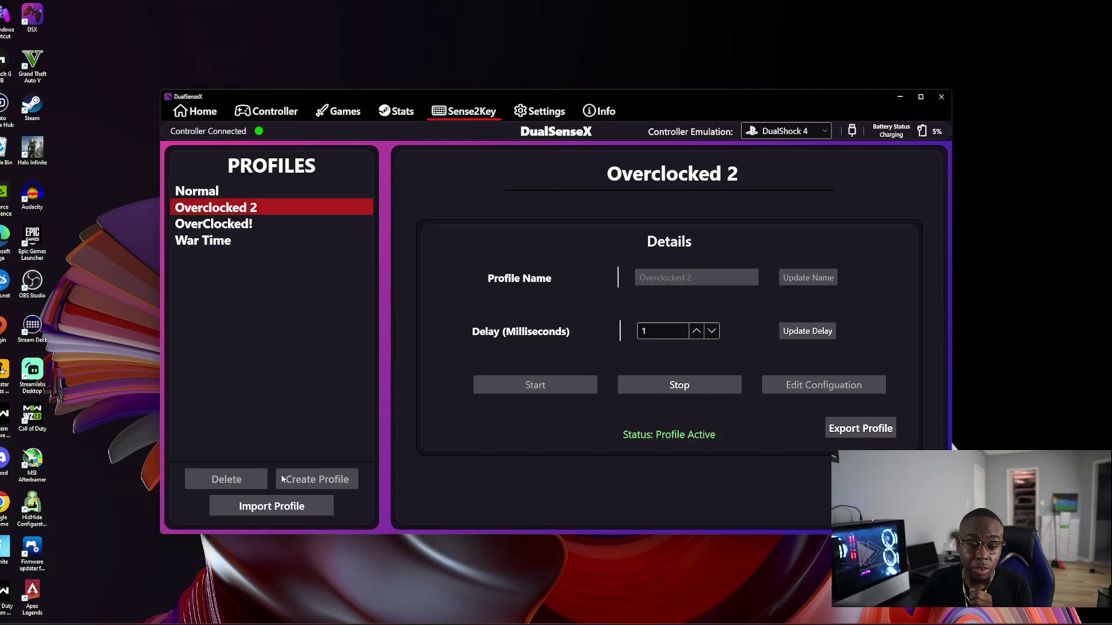
{"action": "left_click", "coordinate": [237, 223]}
{"action": "left_click", "coordinate": [237, 208]}
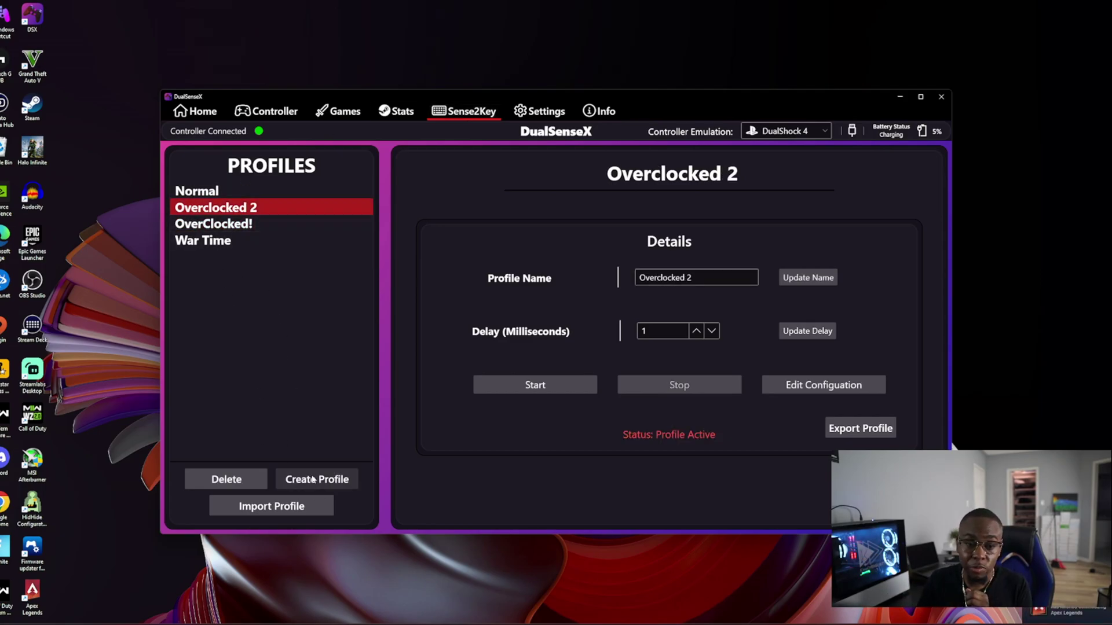
{"action": "left_click", "coordinate": [234, 223]}
{"action": "left_click", "coordinate": [232, 208]}
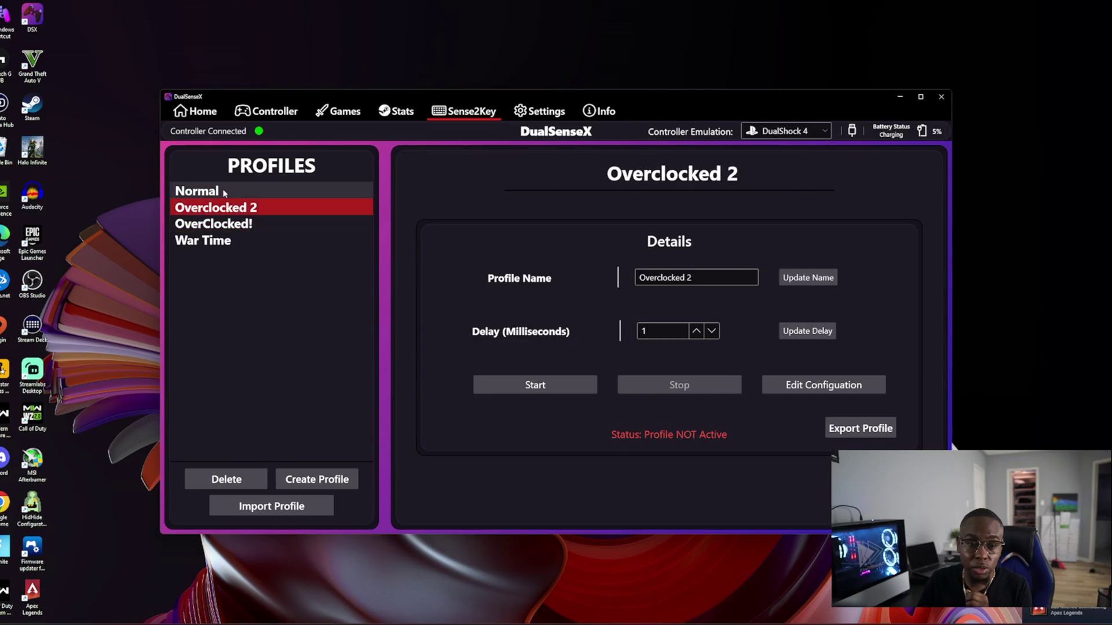
Start a new Sense2Key profile named Op with a delay of 1 millisecond.
{"action": "left_click", "coordinate": [315, 485]}
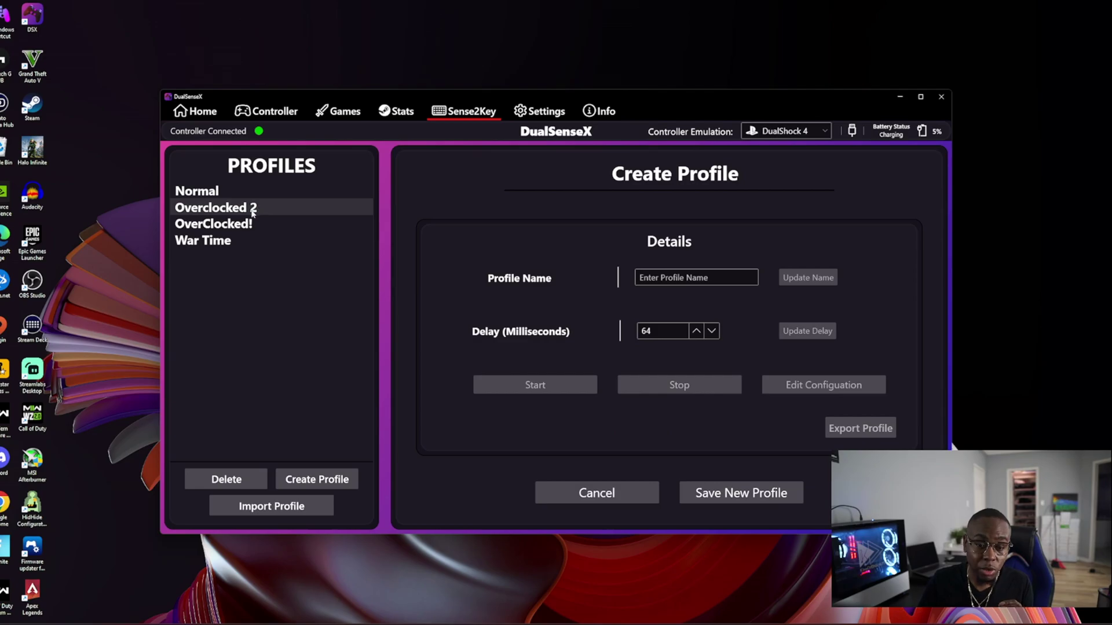
{"action": "left_click", "coordinate": [682, 278]}
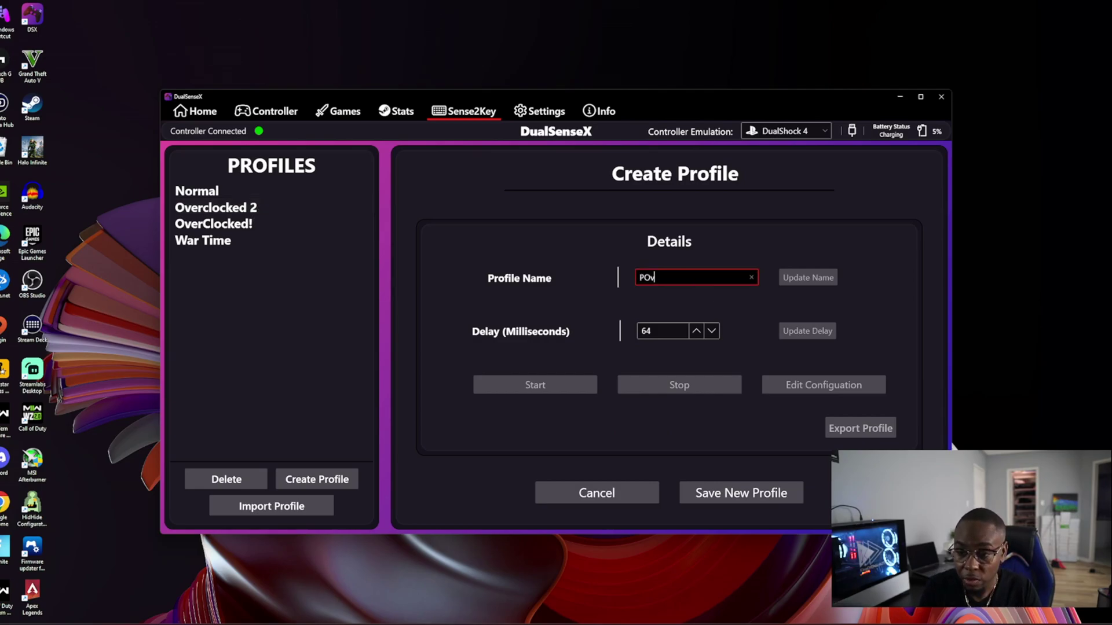
{"action": "type", "text": "P"}
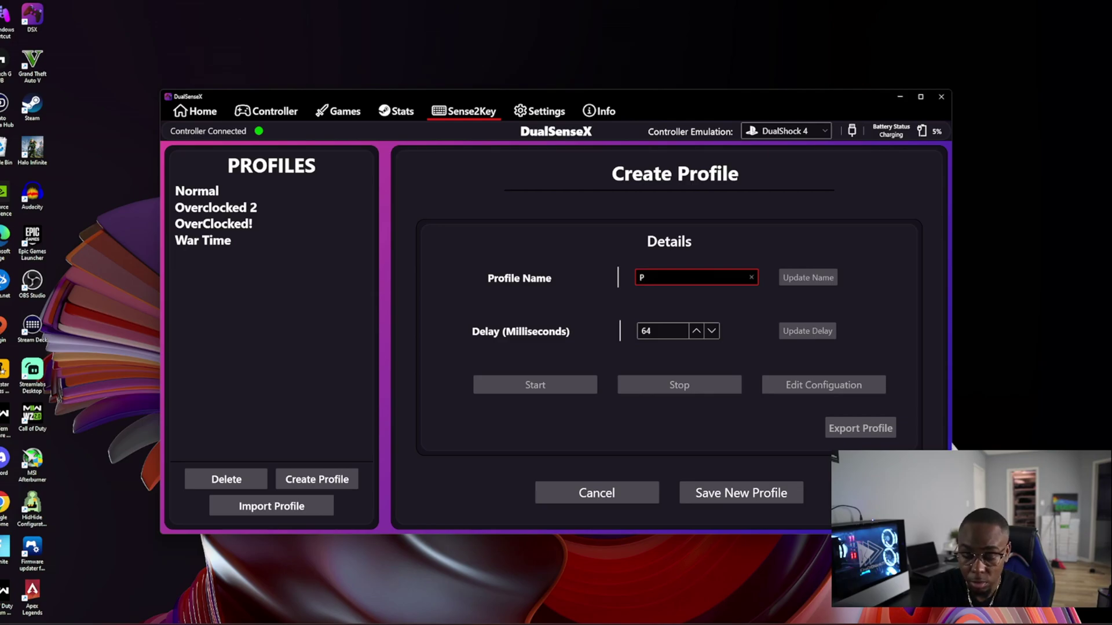
{"action": "key", "text": "BackSpace"}
{"action": "type", "text": "OC"}
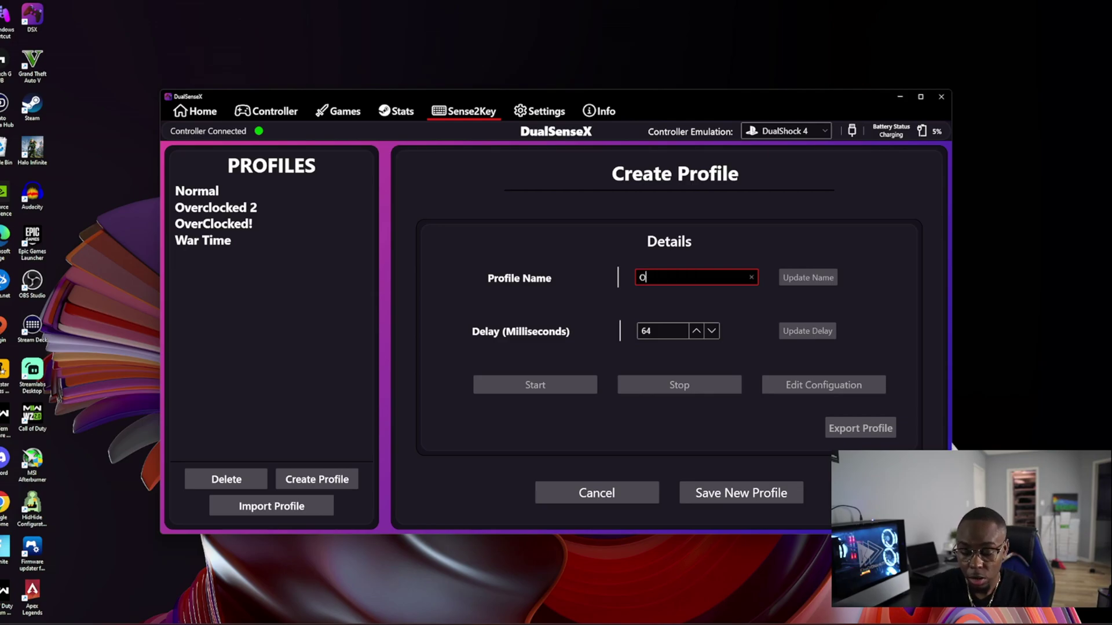
{"action": "left_click", "coordinate": [666, 330]}
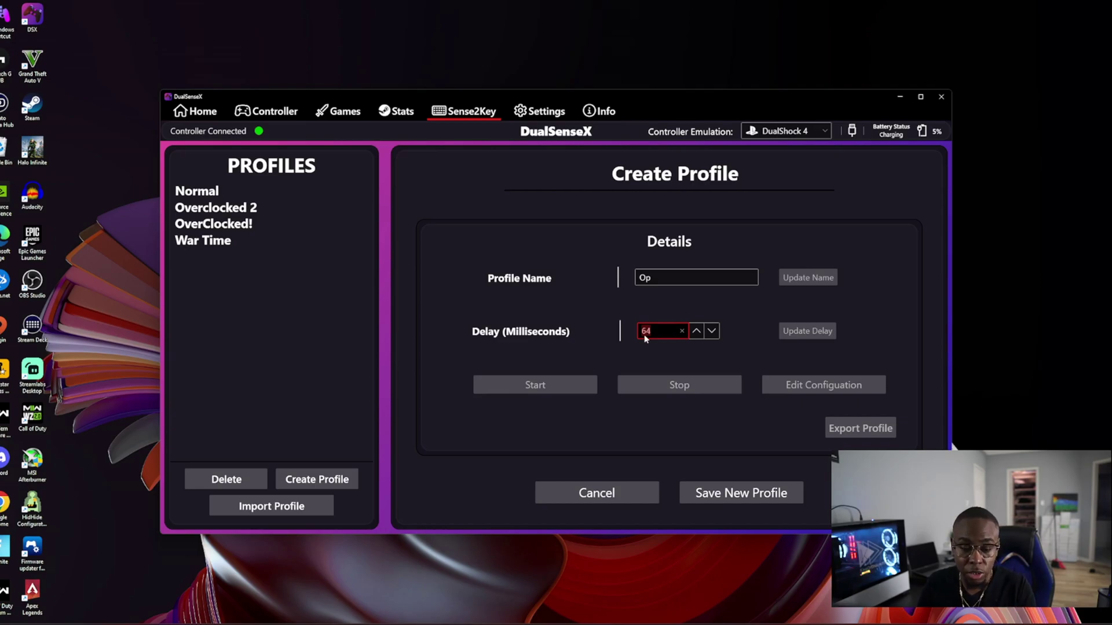
{"action": "type", "text": "1"}
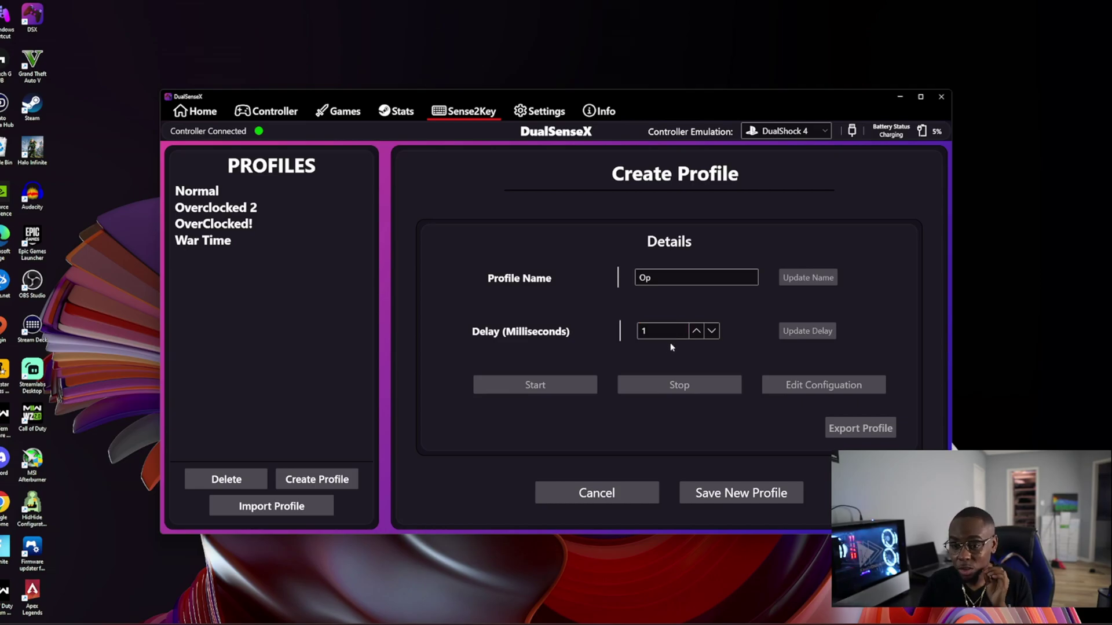
Try to set the new profile's delay to 0.5 milliseconds.
{"action": "left_click", "coordinate": [672, 336]}
{"action": "key", "text": "BackSpace"}
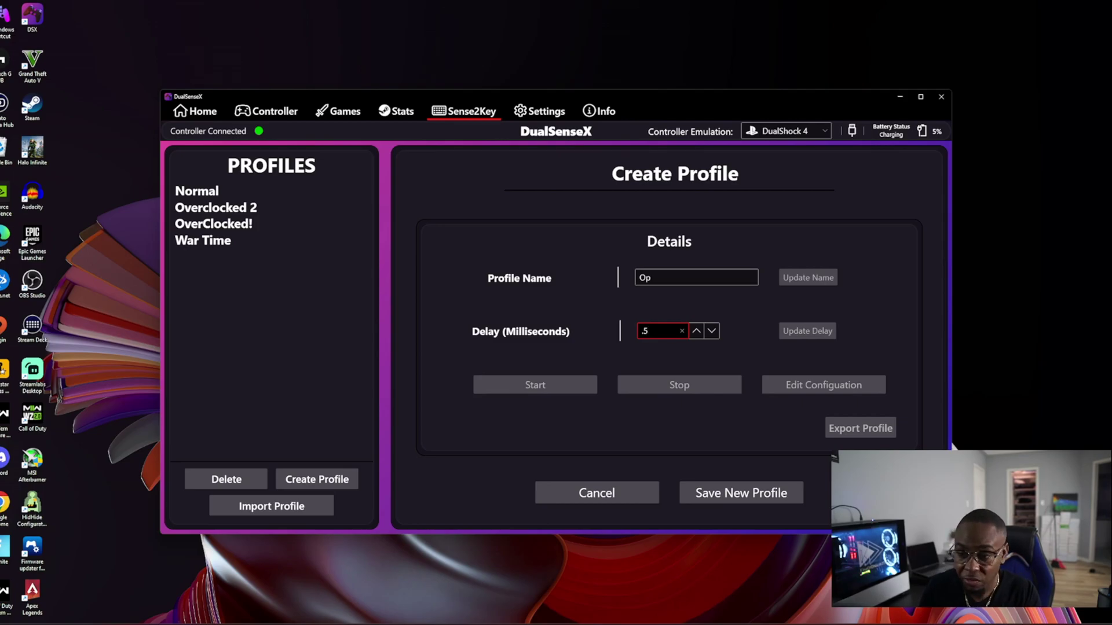
{"action": "type", "text": ".5"}
{"action": "key", "text": "Home"}
{"action": "type", "text": "0"}
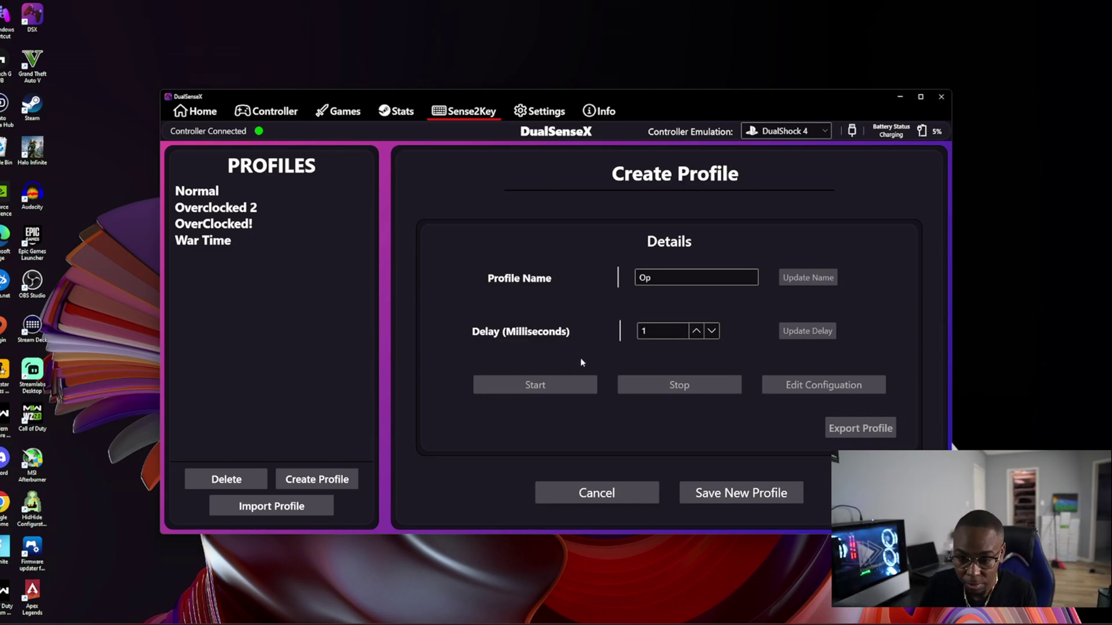
Save the new Op profile and start it.
{"action": "left_click", "coordinate": [724, 497]}
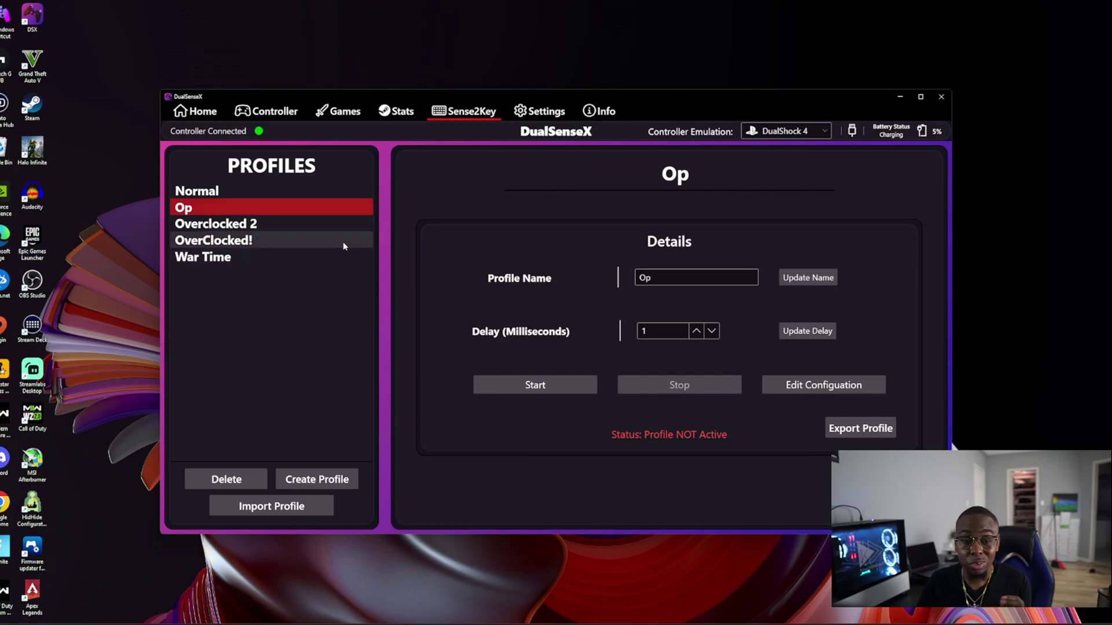
{"action": "left_click", "coordinate": [535, 389]}
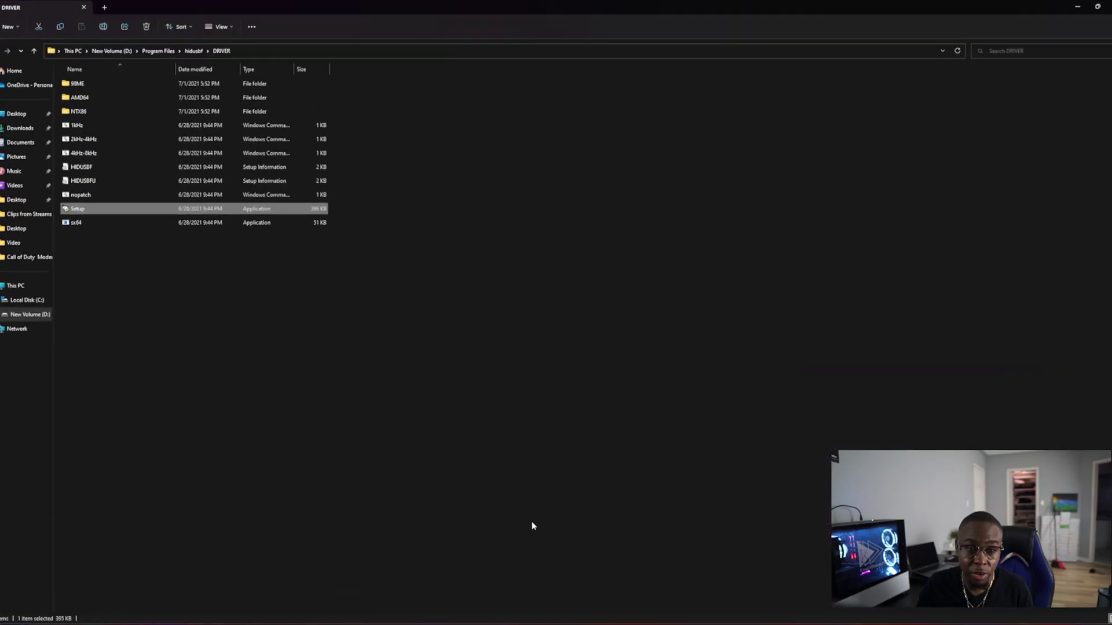
In File Explorer, go to the DRIVER folder of hidusbf under Program Files on drive D and run Setup.
{"action": "left_click", "coordinate": [34, 51]}
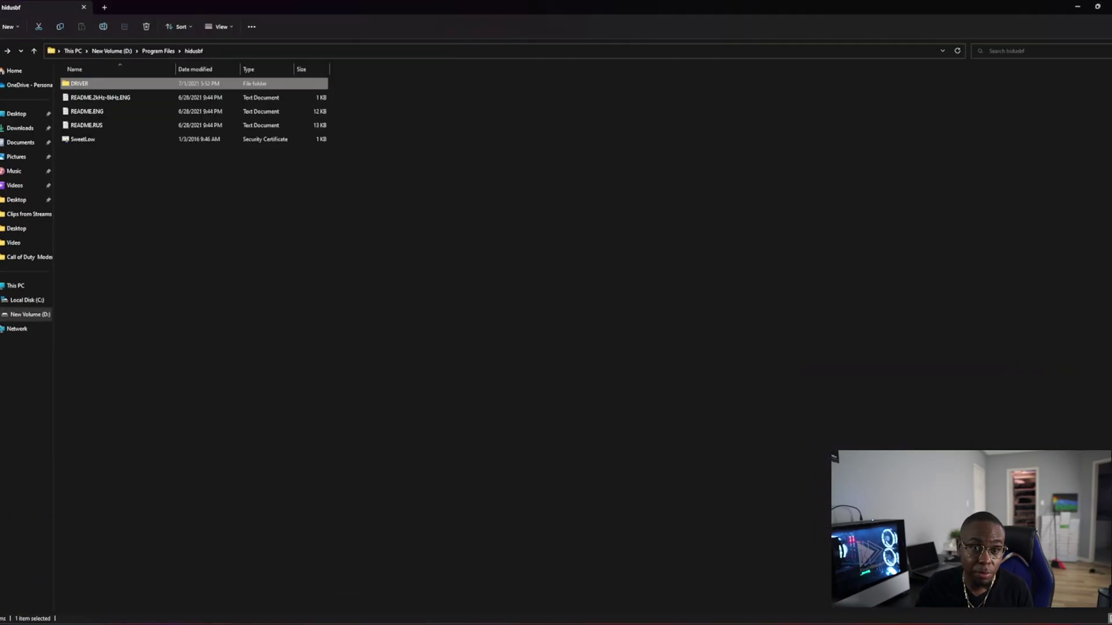
{"action": "left_click", "coordinate": [33, 51]}
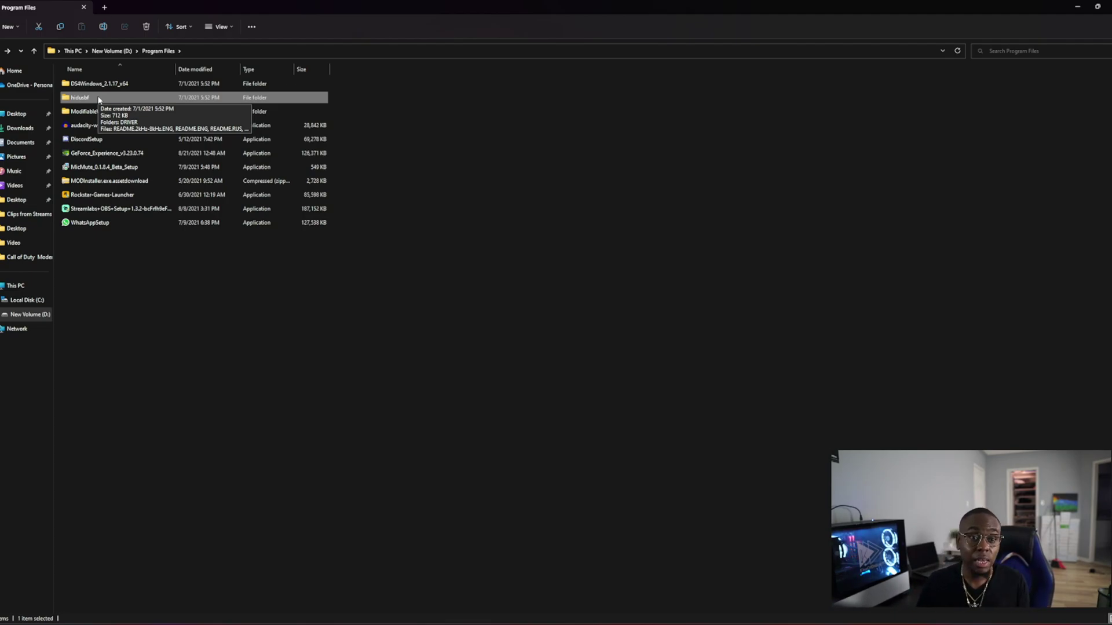
{"action": "double_click", "coordinate": [81, 98]}
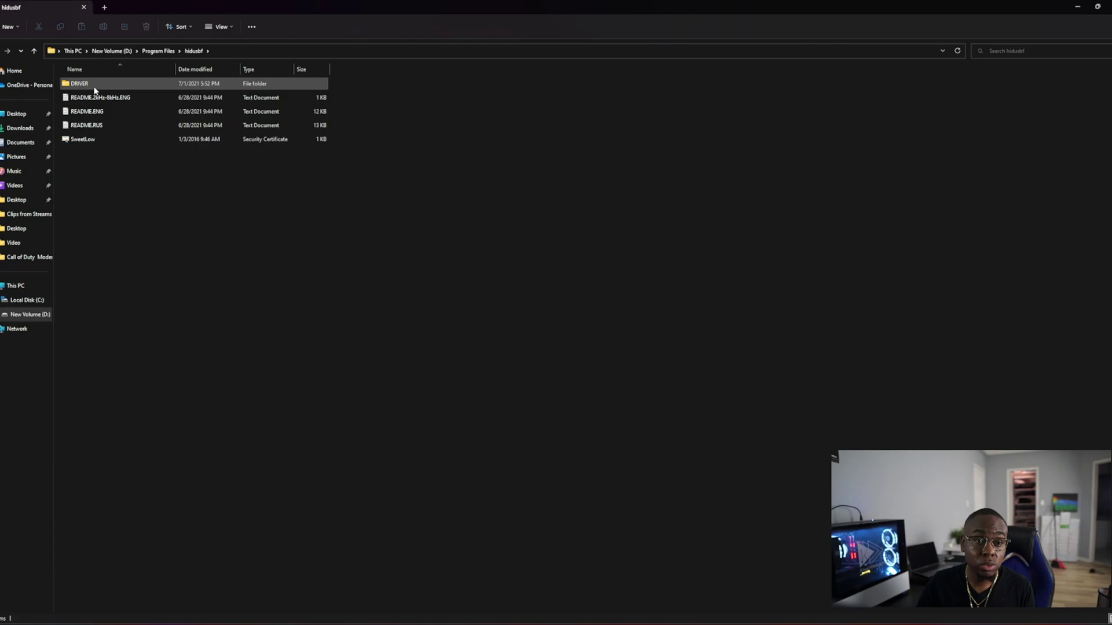
{"action": "double_click", "coordinate": [95, 90]}
{"action": "double_click", "coordinate": [109, 207]}
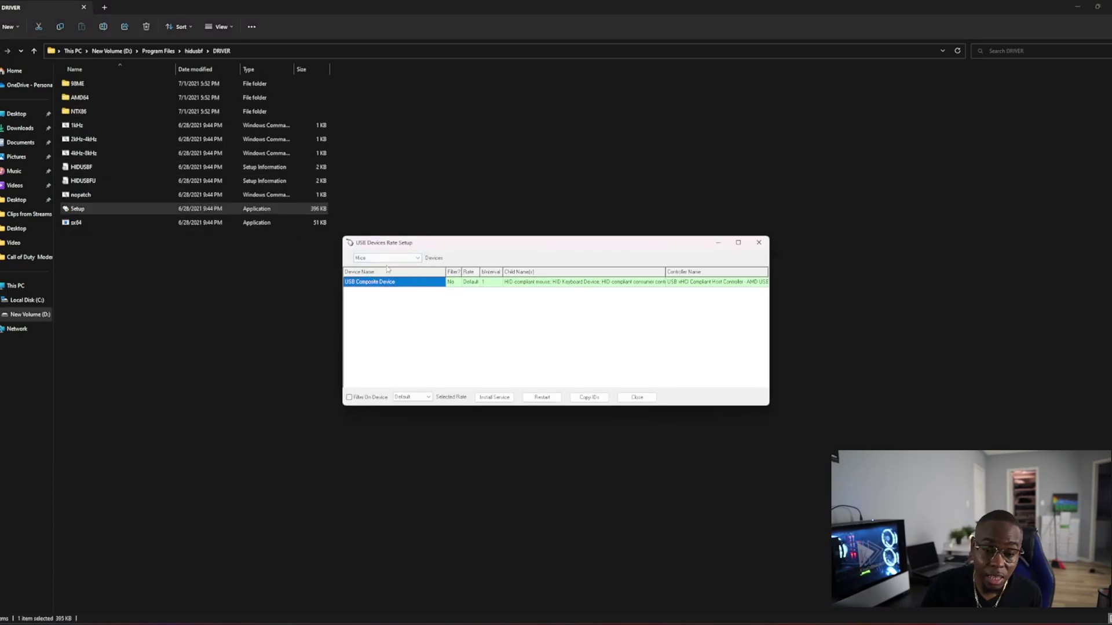
List all USB devices and select the composite device whose child is the Wireless Controller.
{"action": "left_click", "coordinate": [386, 259]}
{"action": "left_click", "coordinate": [376, 295]}
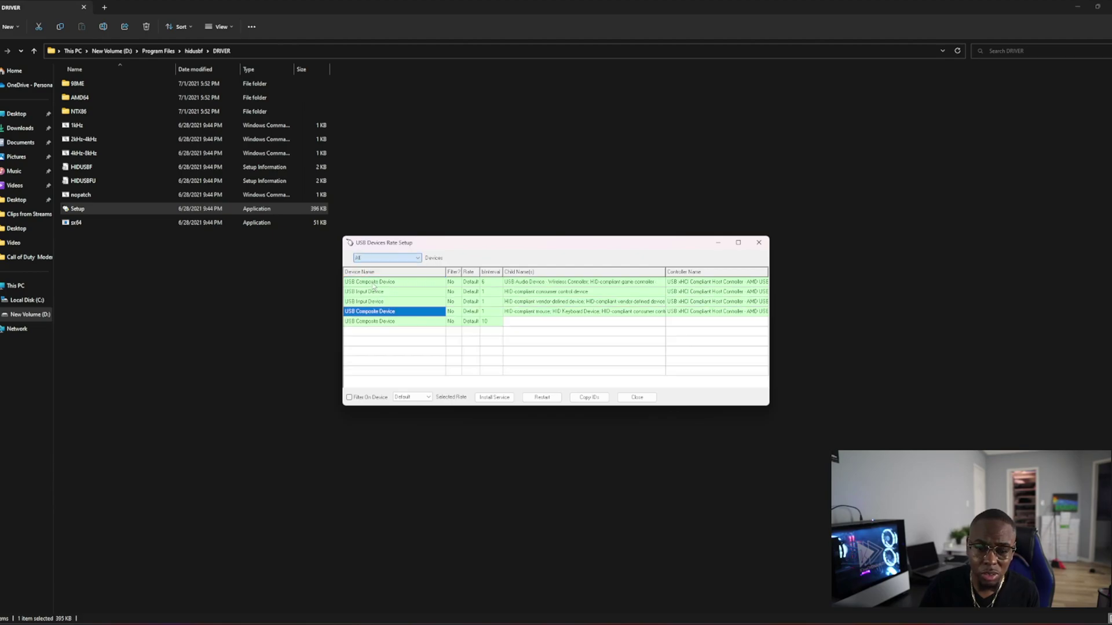
{"action": "left_click", "coordinate": [539, 282]}
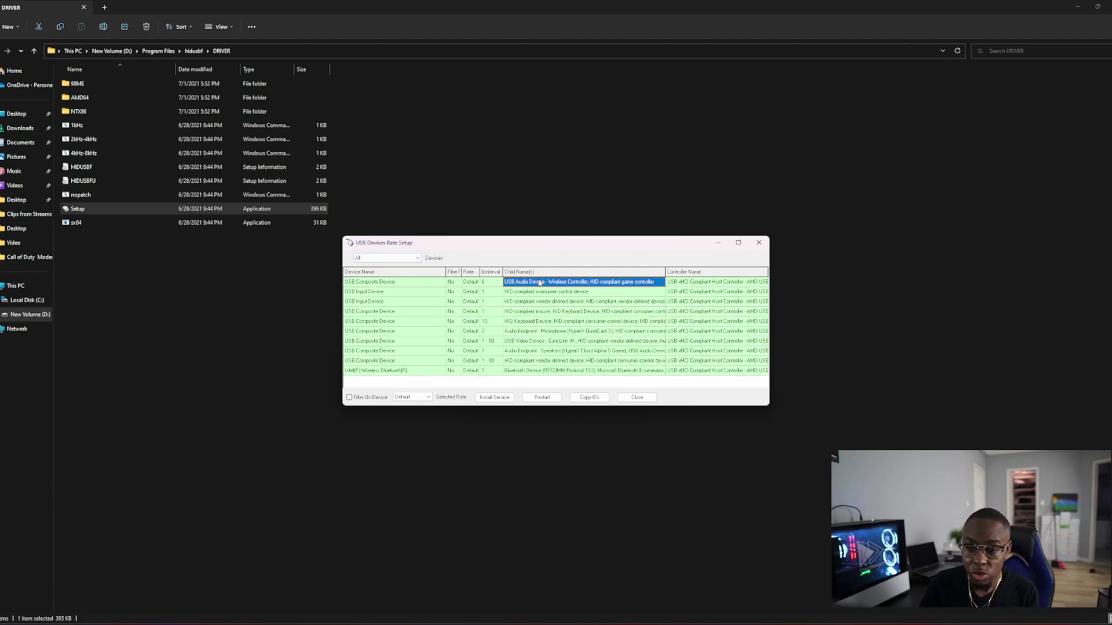
Switch to DualSenseX and stop the Op profile.
{"action": "key", "text": "alt+Tab"}
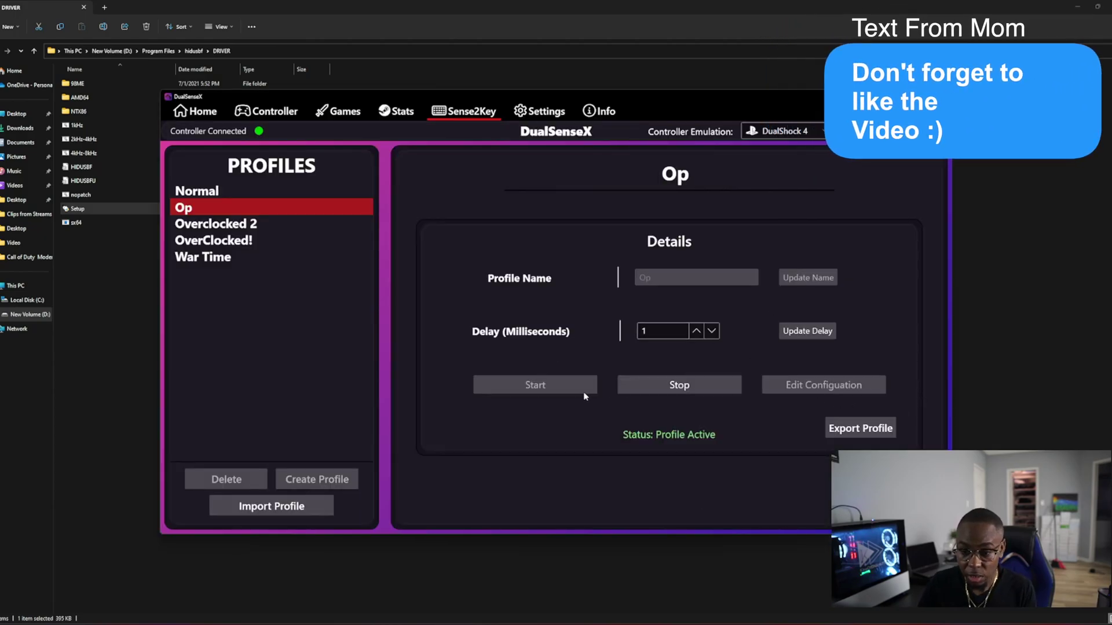
{"action": "left_click", "coordinate": [694, 392]}
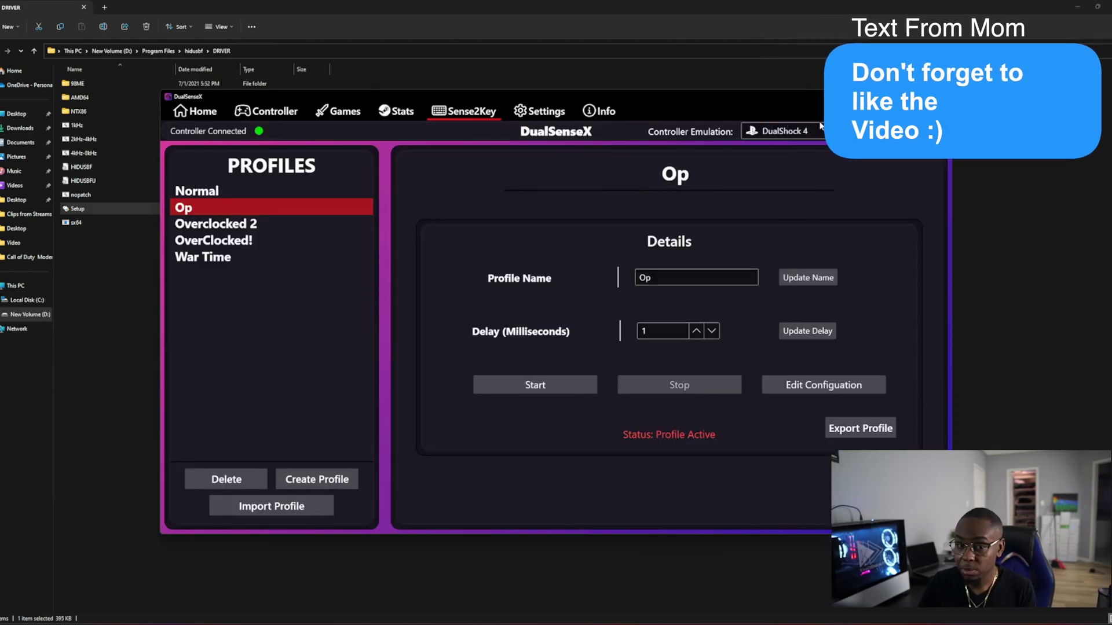
{"action": "left_click", "coordinate": [107, 416]}
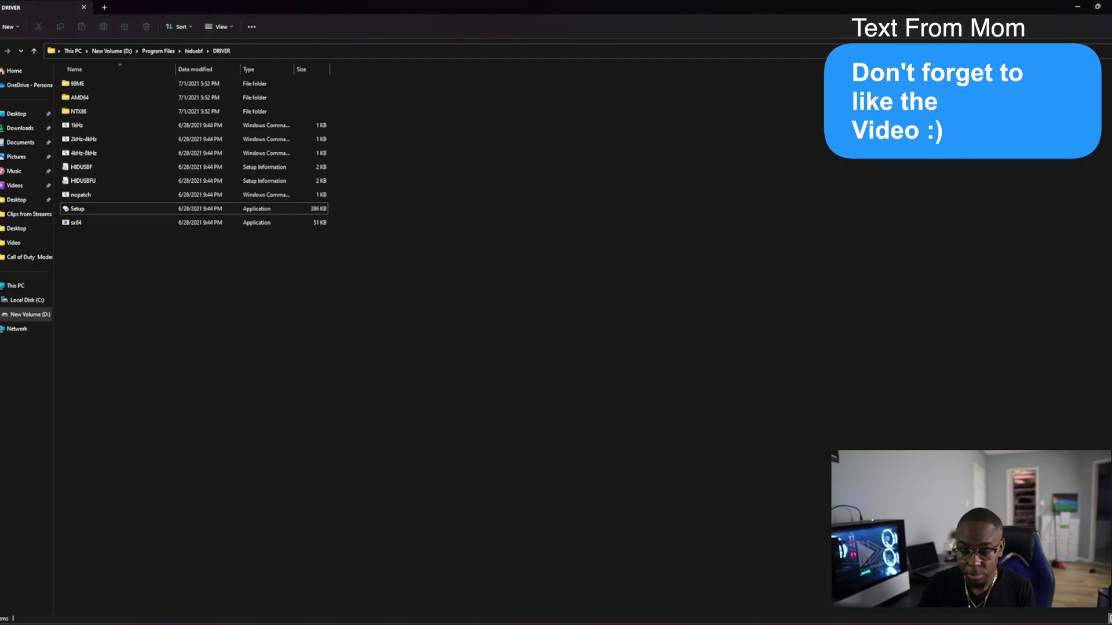
Return to USB Devices Rate Setup, enable the filter on the wireless controller and set its rate to 1000.
{"action": "key", "text": "alt+Tab"}
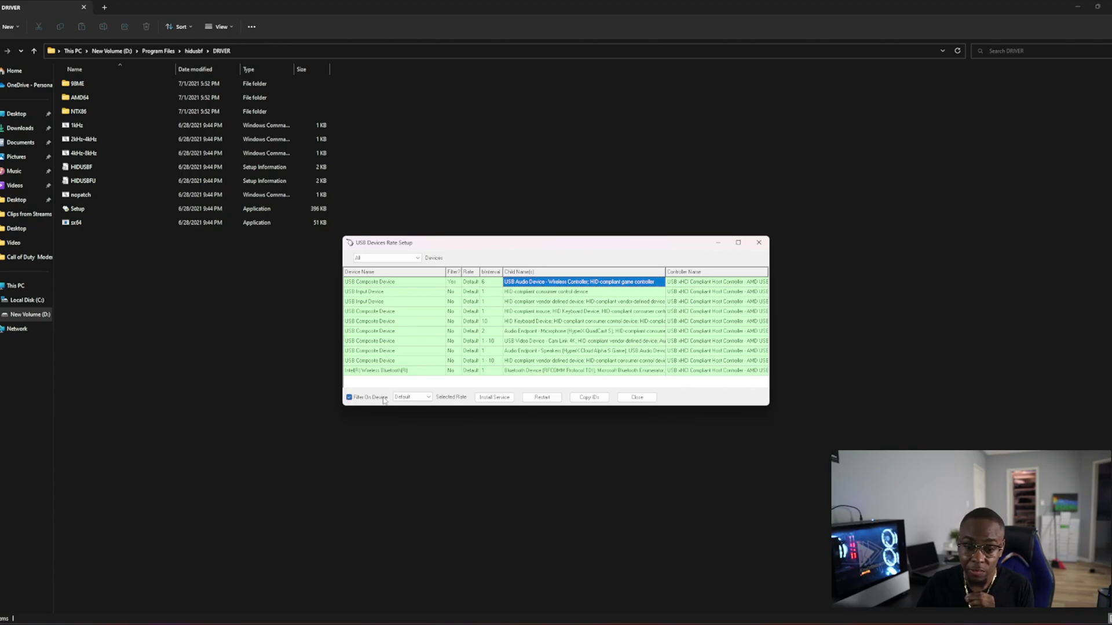
{"action": "left_click", "coordinate": [426, 398]}
{"action": "left_click", "coordinate": [404, 417]}
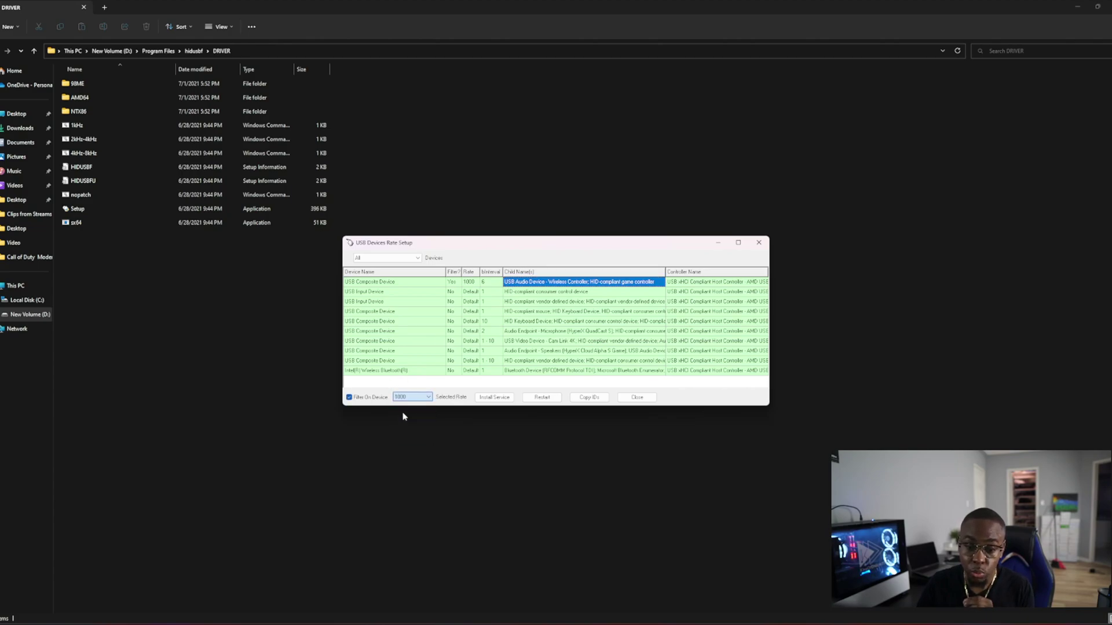
{"action": "left_click", "coordinate": [418, 394]}
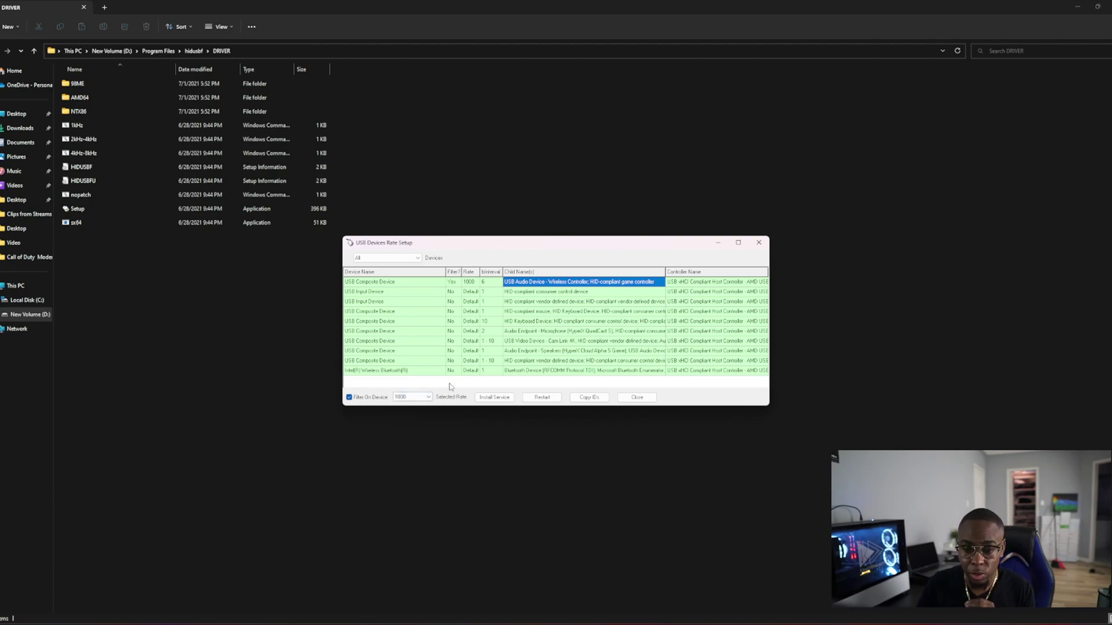
Install the filter service, allowing HIDUSBF.INF to open, and restart the wireless controller device.
{"action": "left_click", "coordinate": [501, 399]}
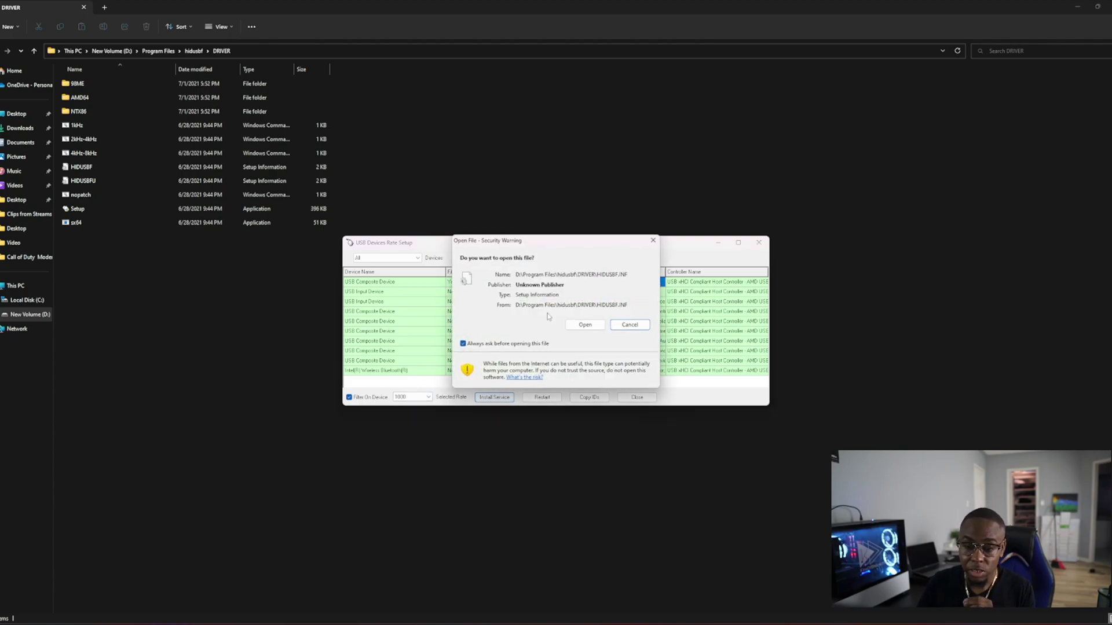
{"action": "left_click", "coordinate": [598, 328]}
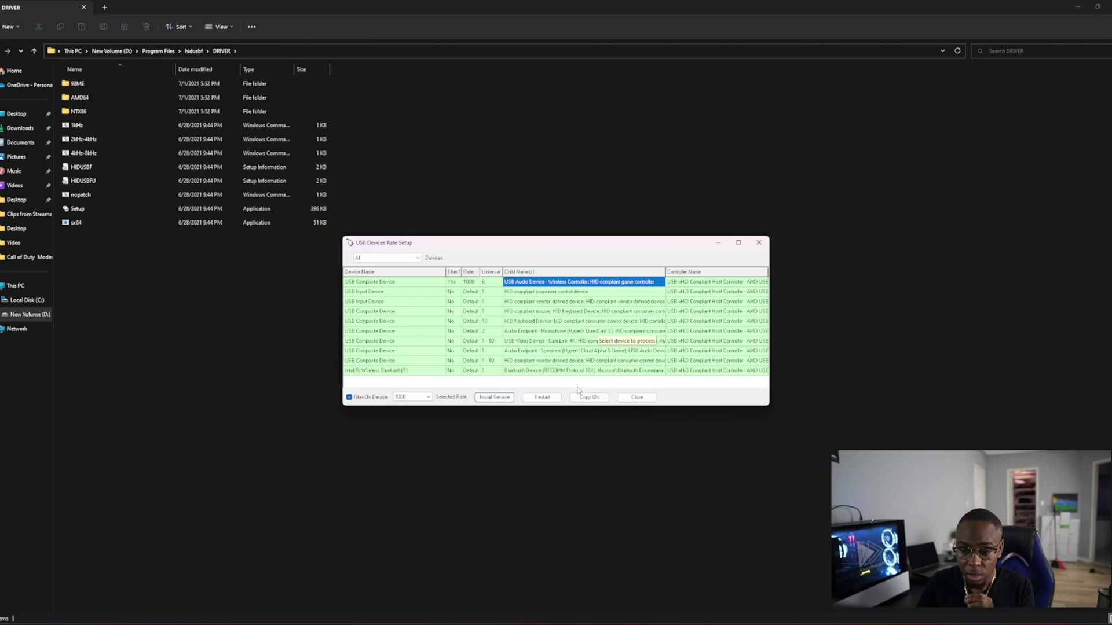
{"action": "left_click", "coordinate": [542, 397]}
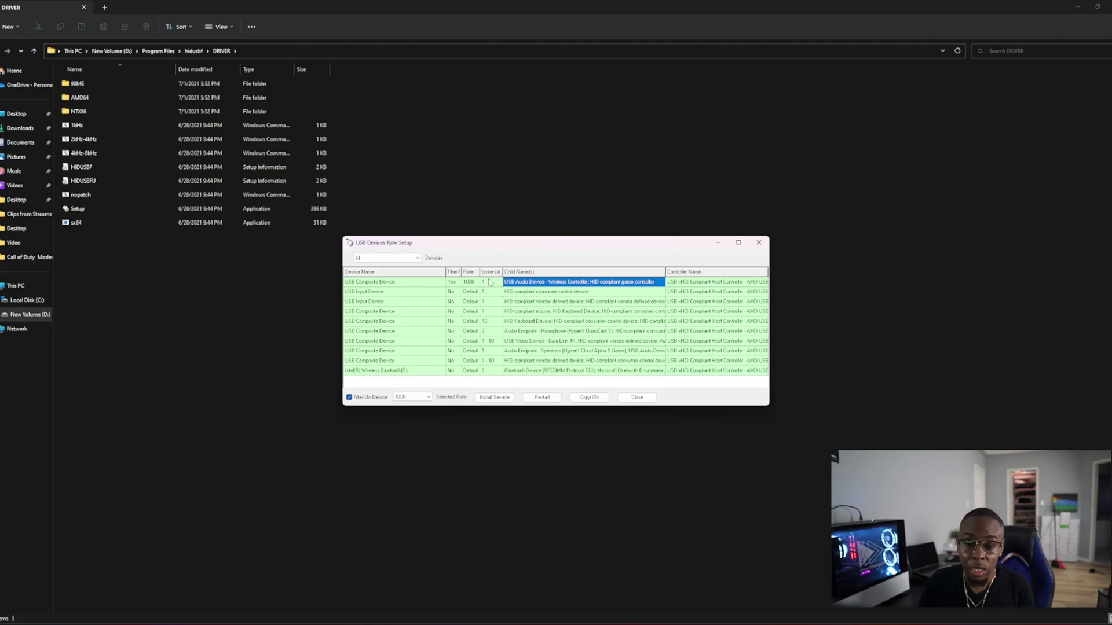
Turn off the filter on the wireless controller and set its rate back to Default.
{"action": "left_click", "coordinate": [489, 282]}
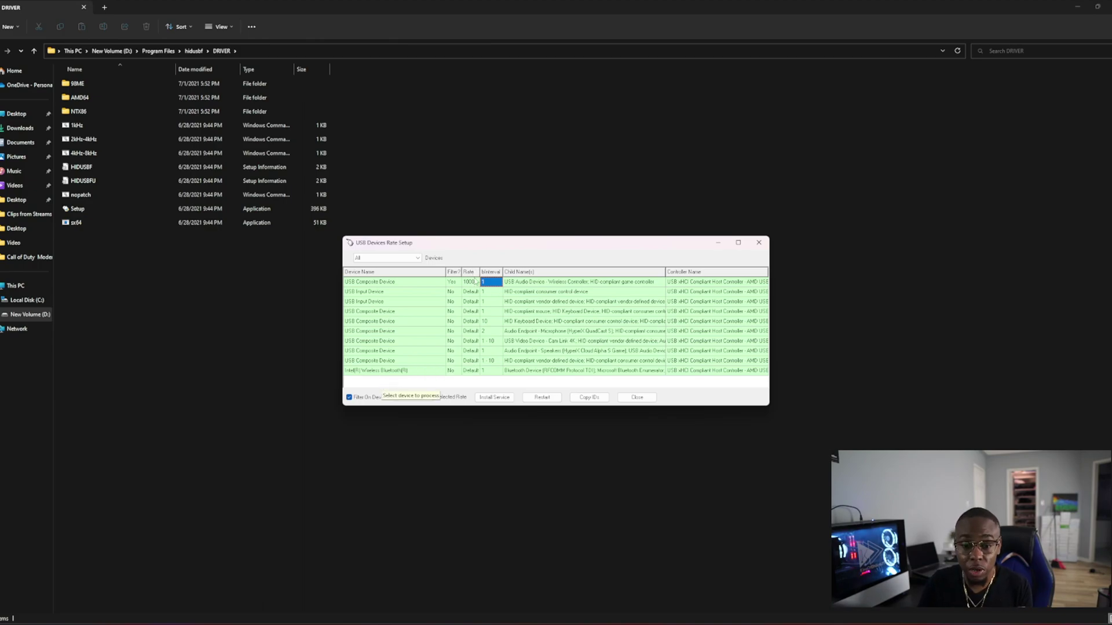
{"action": "left_click", "coordinate": [349, 398]}
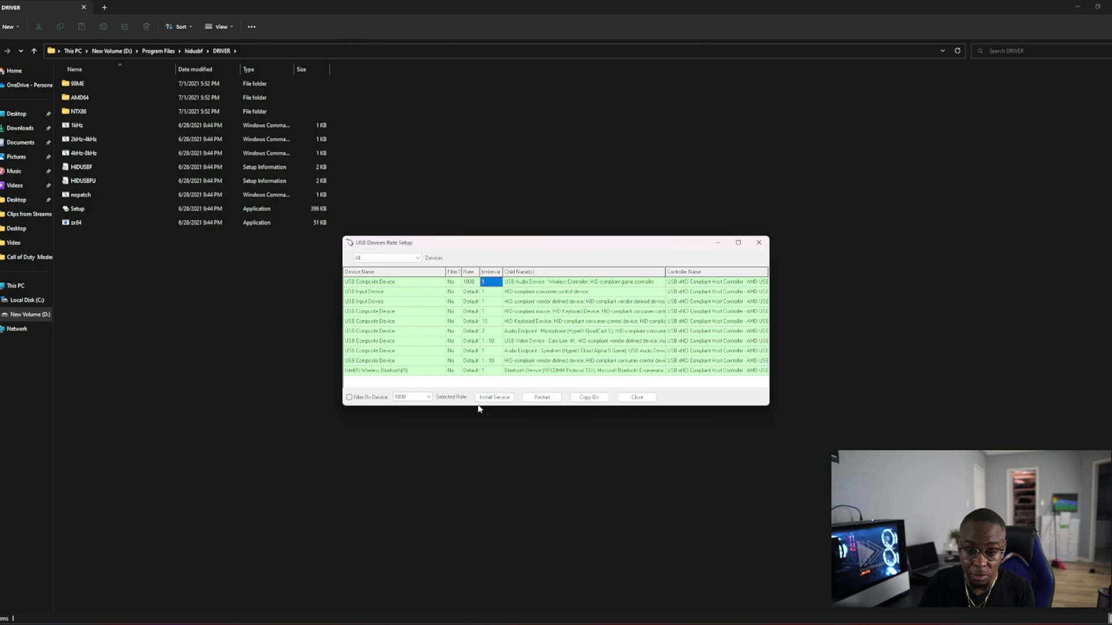
{"action": "left_click", "coordinate": [421, 401]}
{"action": "left_click", "coordinate": [409, 407]}
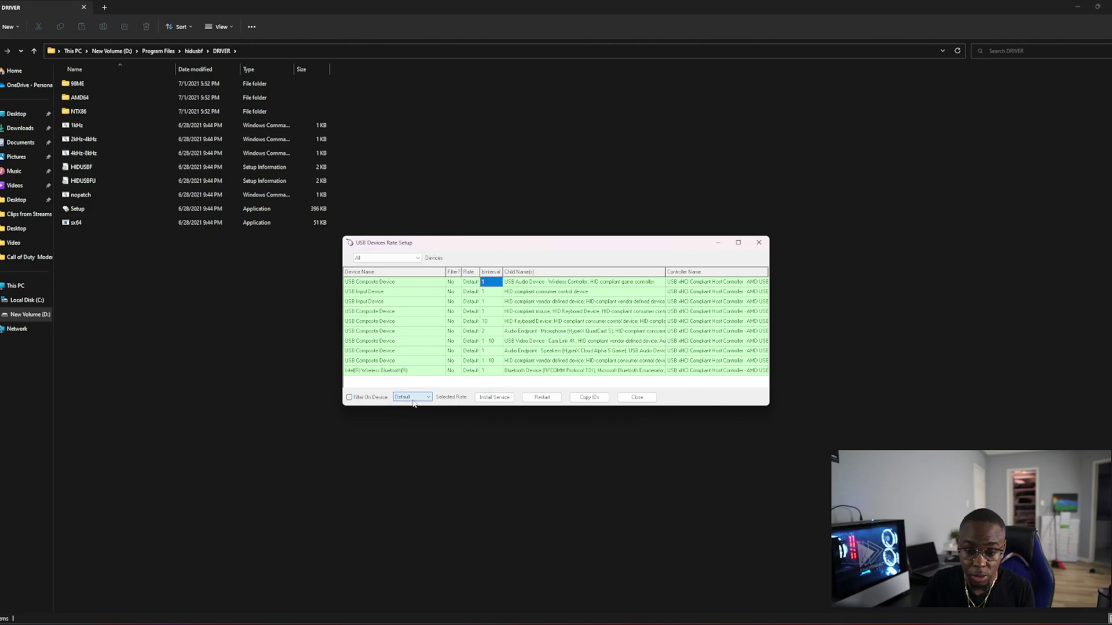
Install the service again with the default rate, allow HIDUSBF.INF to open, and restart the controller device.
{"action": "left_click", "coordinate": [494, 399]}
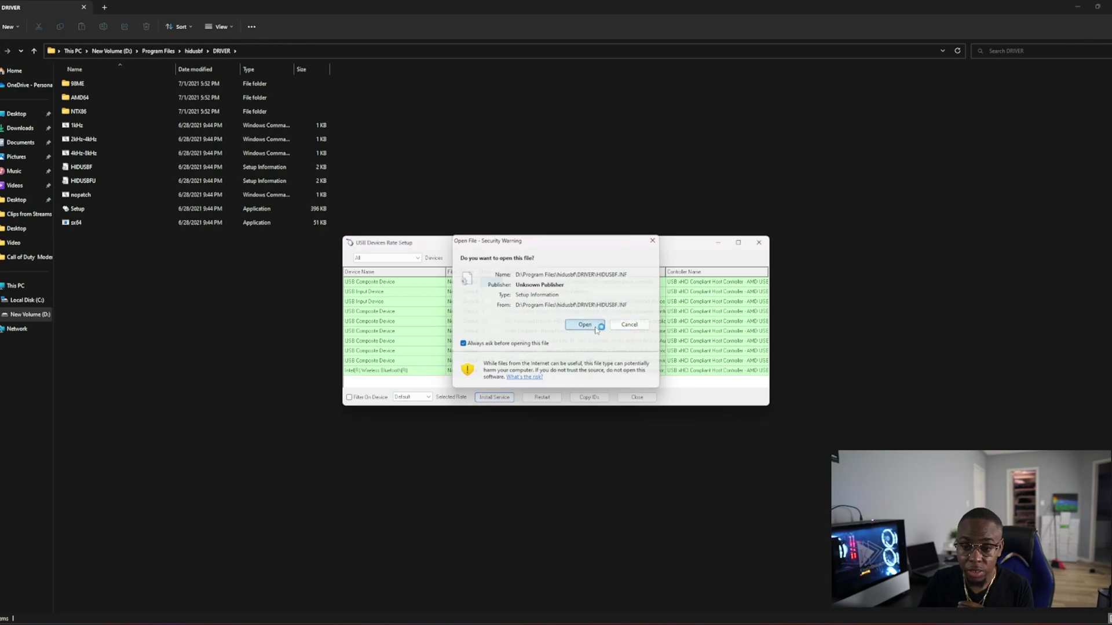
{"action": "left_click", "coordinate": [587, 325]}
{"action": "left_click", "coordinate": [541, 398]}
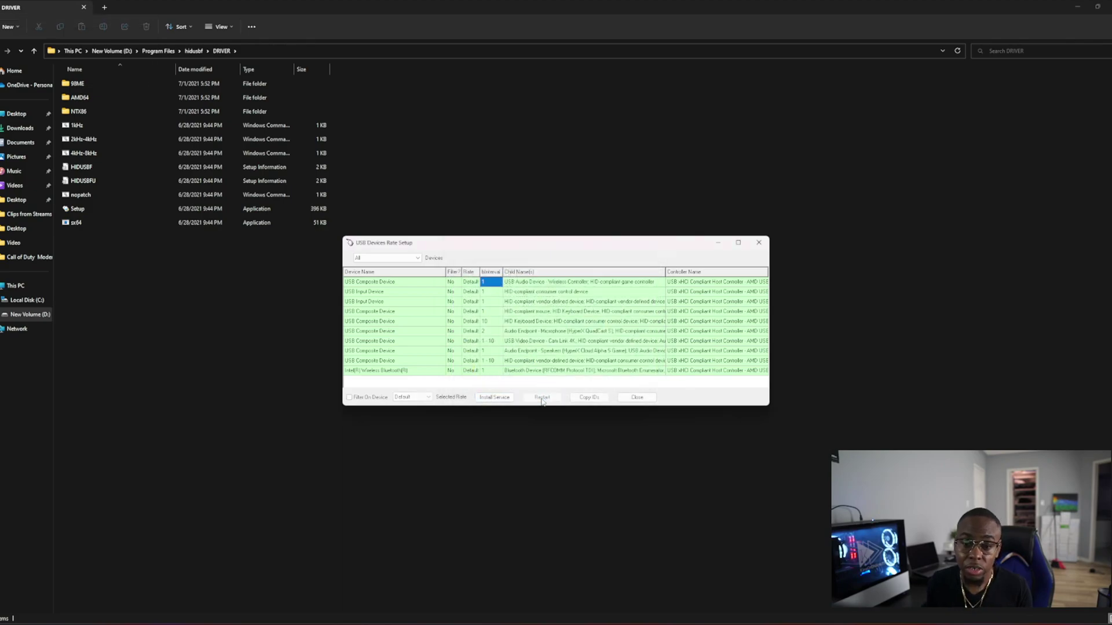